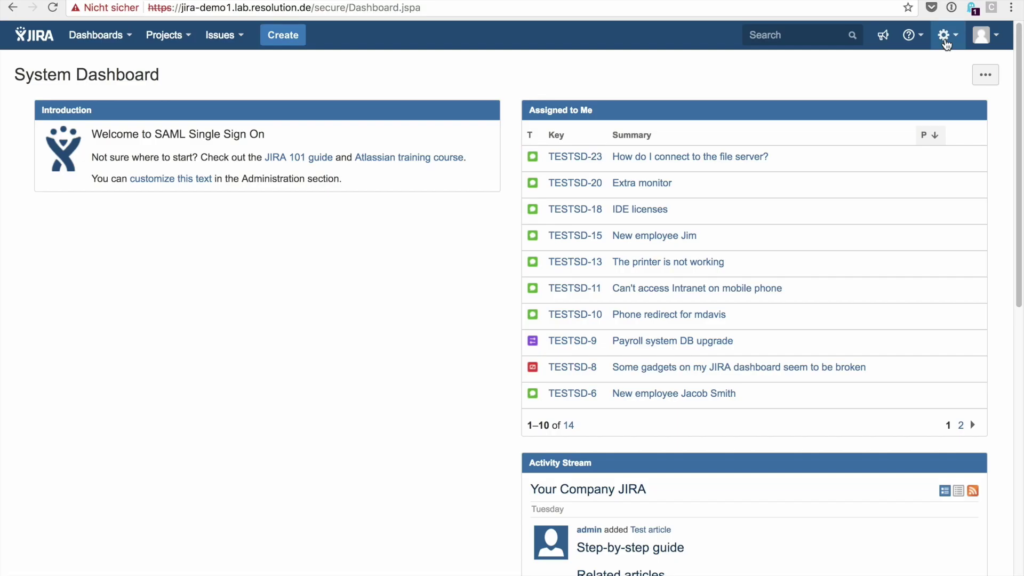
Step: From Add-ons administration, search the Marketplace for 'resolution saml' and install SAML Single Sign On (SSO) for JIRA
click(945, 35)
click(938, 142)
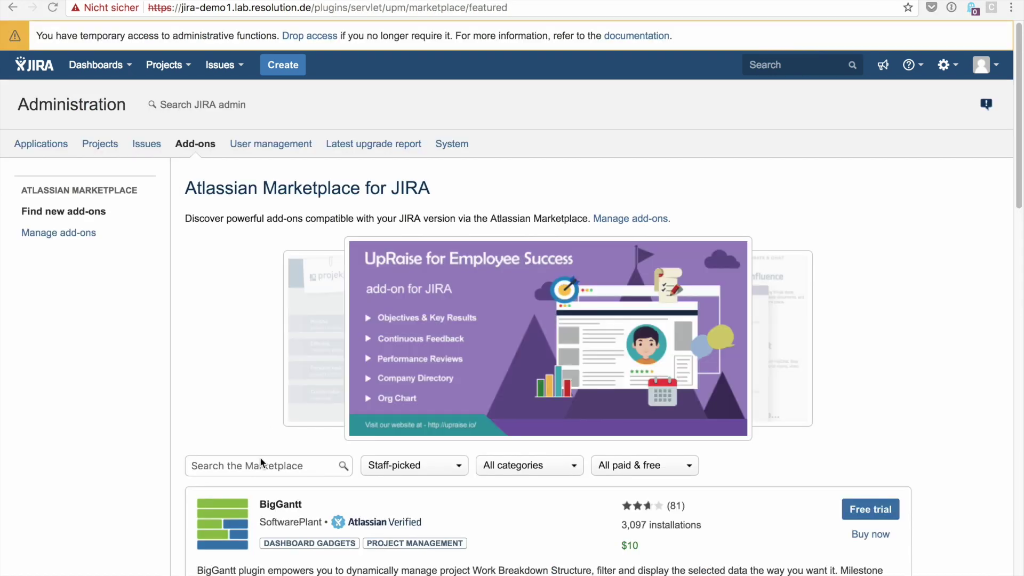
click(259, 466)
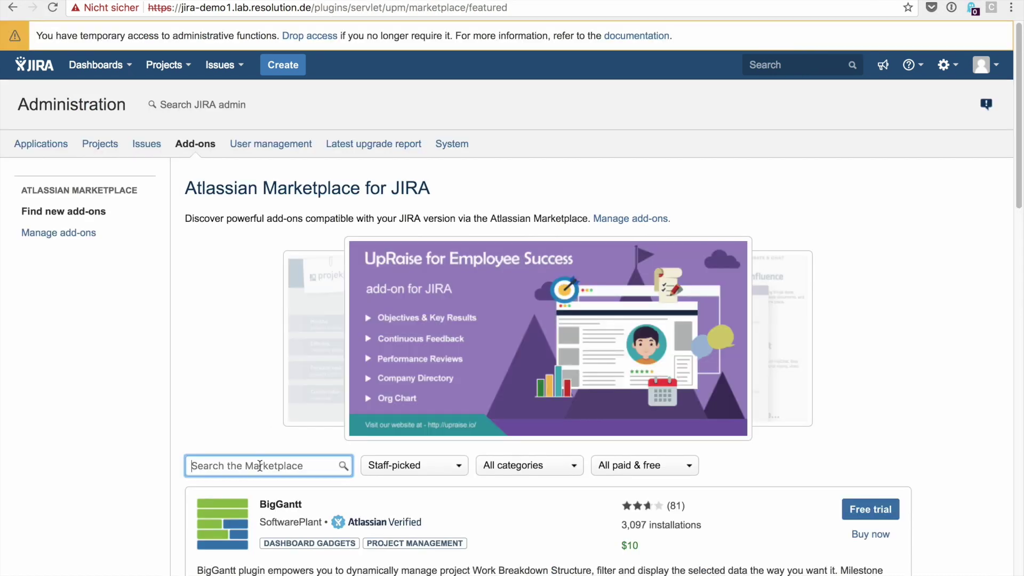
text(resolution saml)
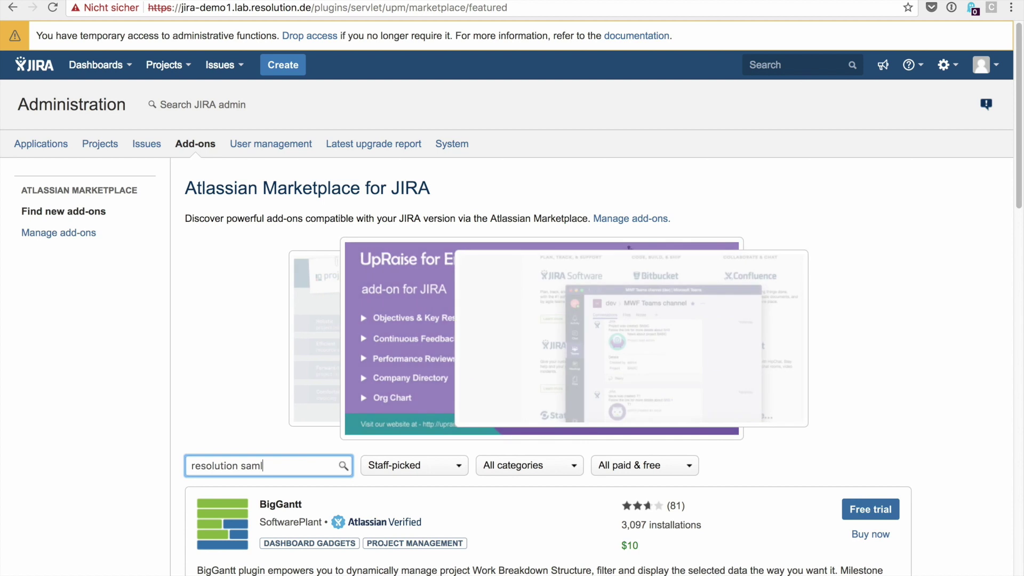
key(Return)
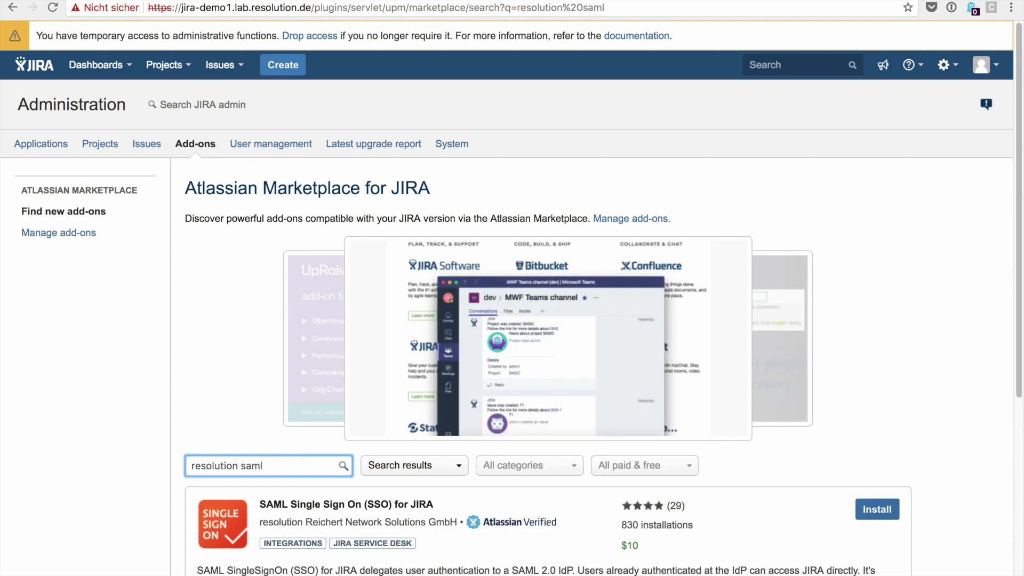
click(870, 515)
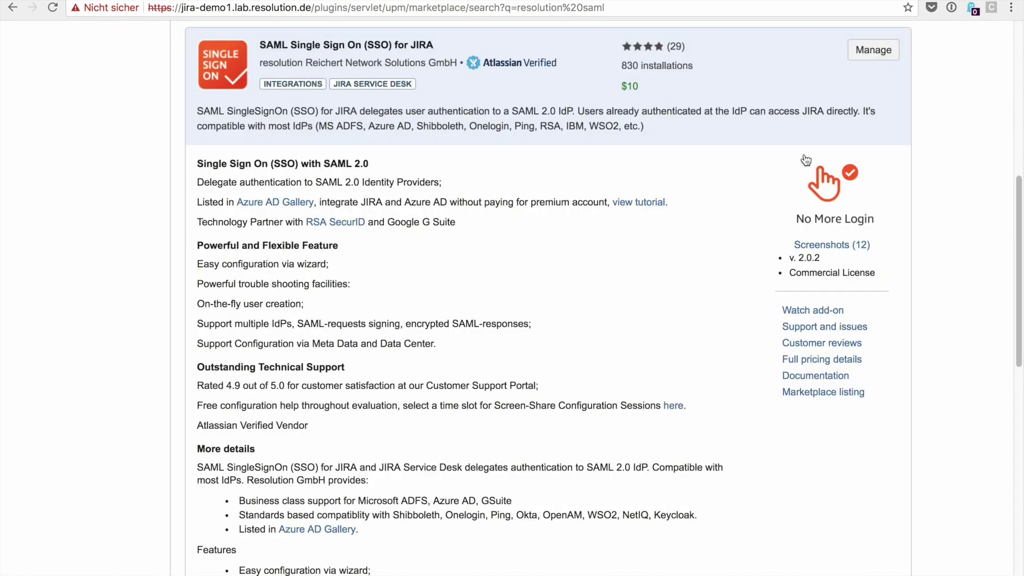
Step: Open the add-on's SAML SSO configuration and add a new Microsoft AD FS identity provider
click(878, 52)
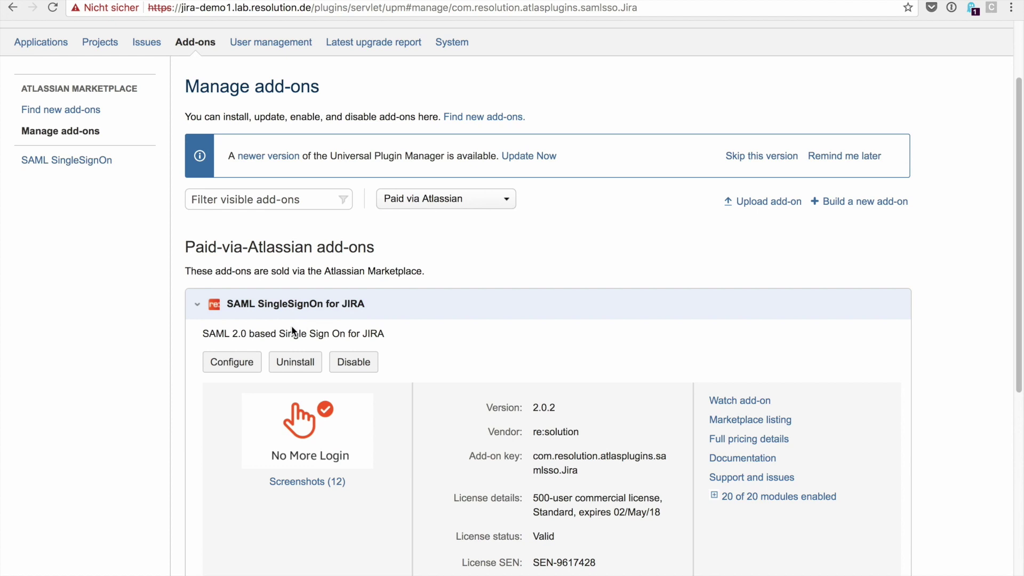
click(240, 366)
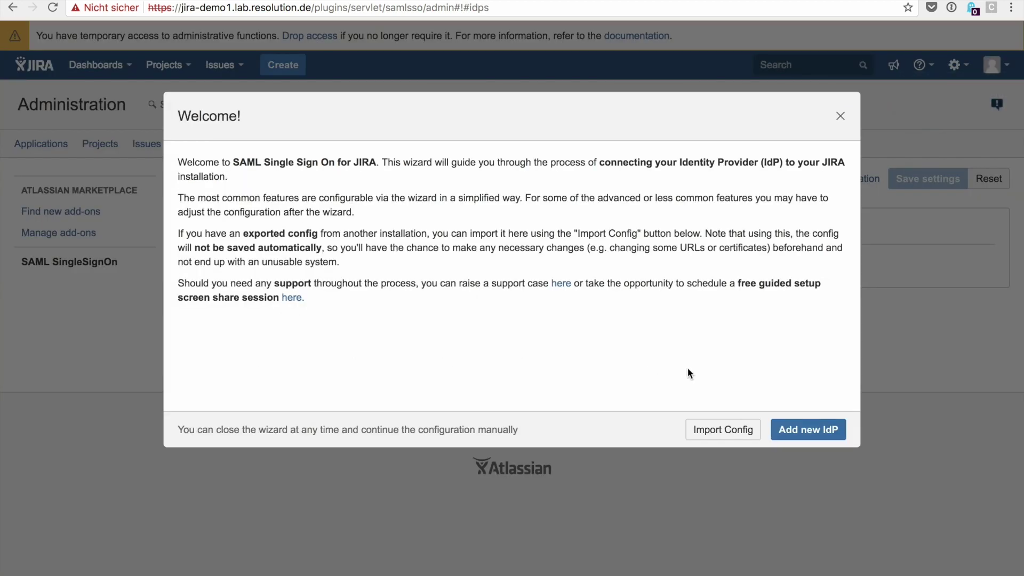
click(818, 435)
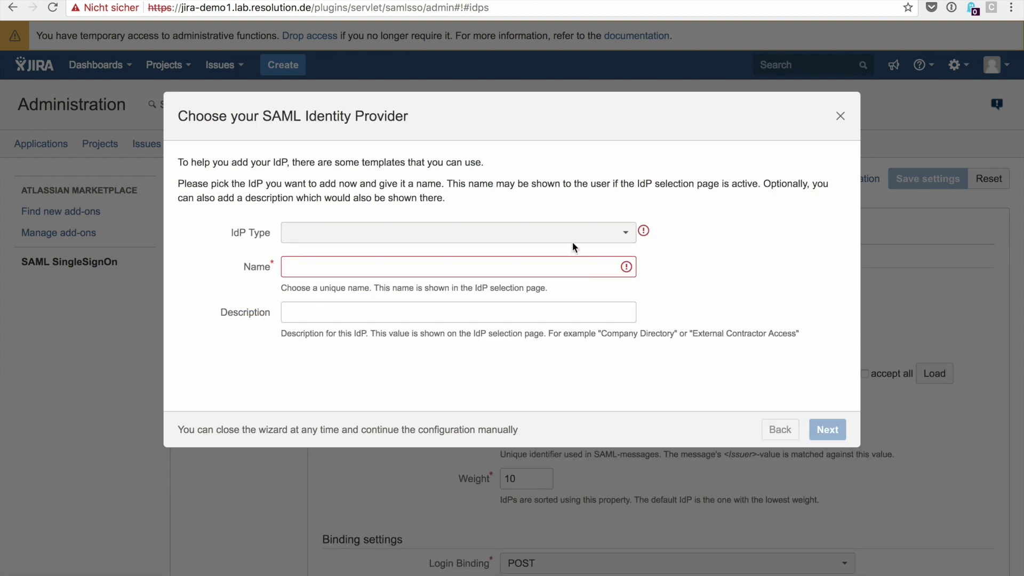
click(570, 233)
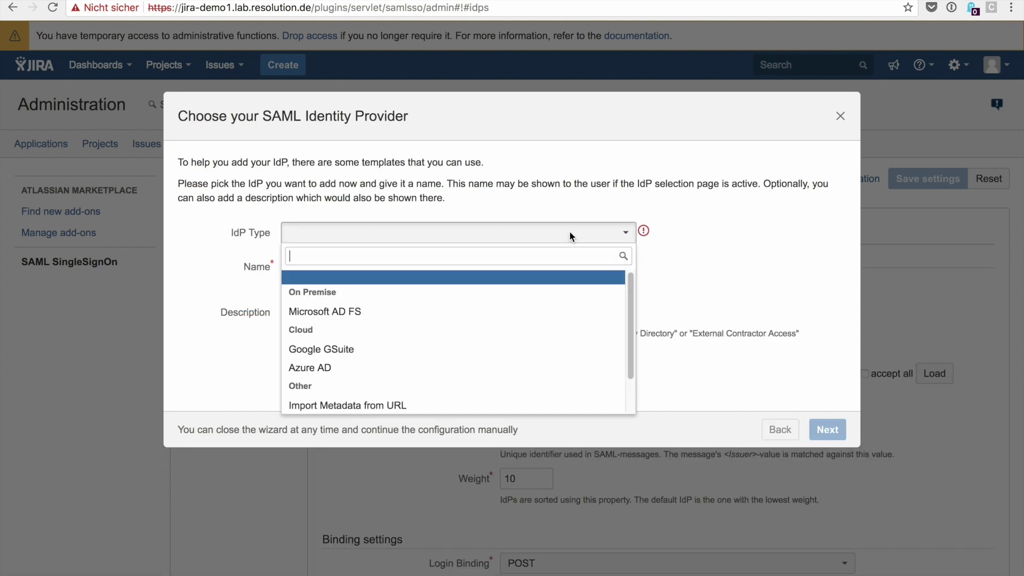
click(570, 310)
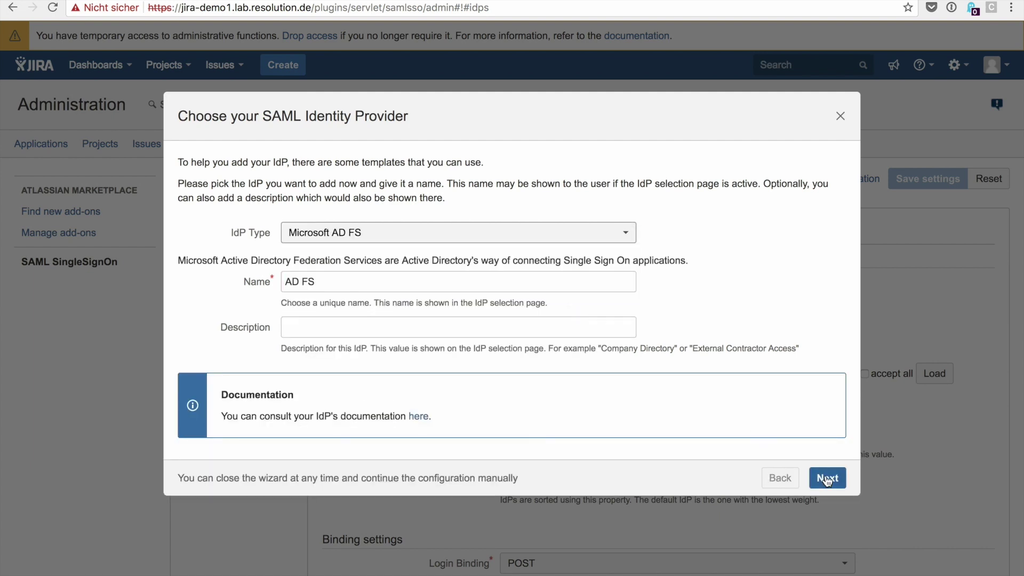
click(827, 478)
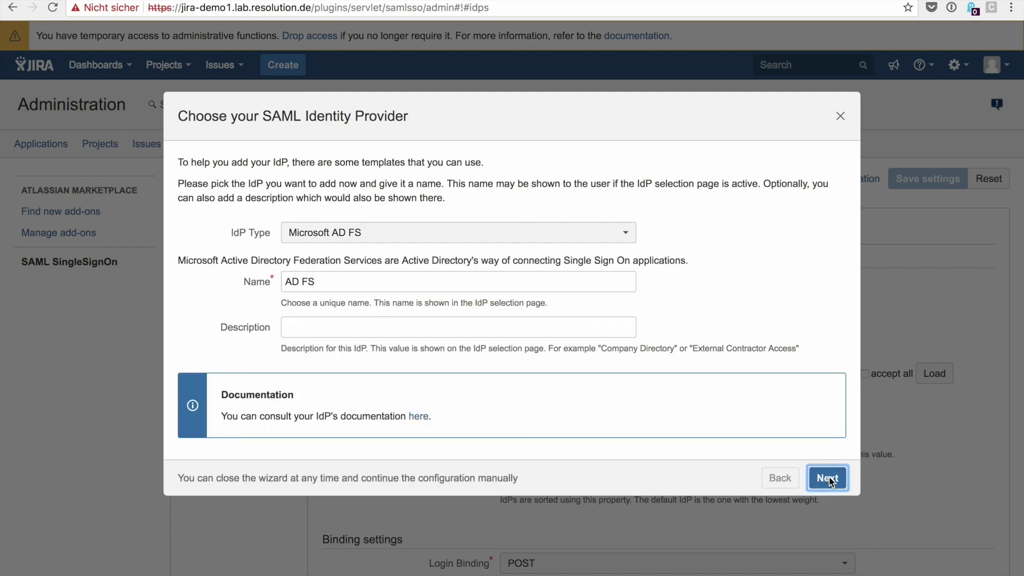
Step: Import AD FS metadata from host adfs01.lab.resolution.de with Accept all enabled, then continue
click(422, 249)
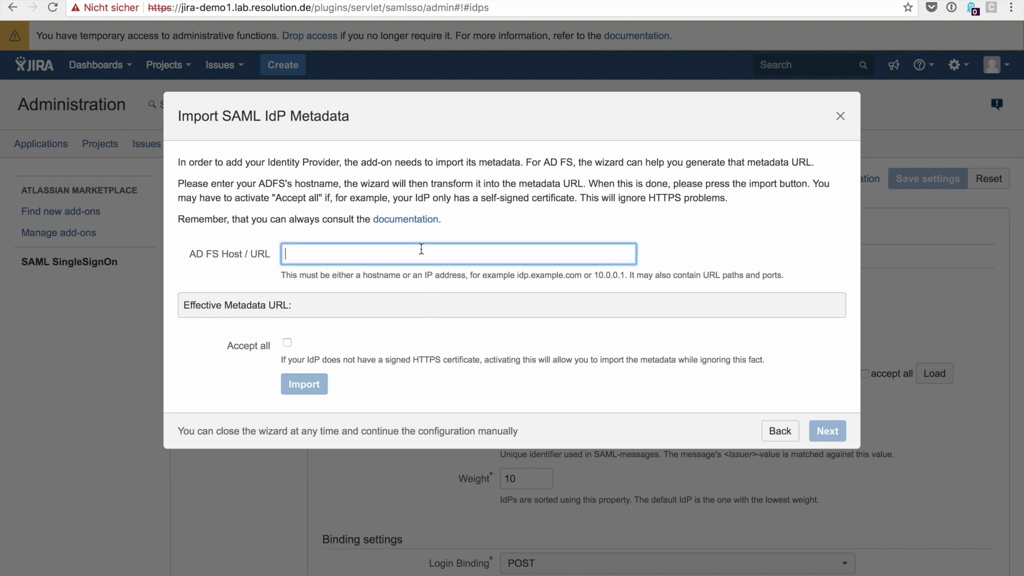
text(adfs01)
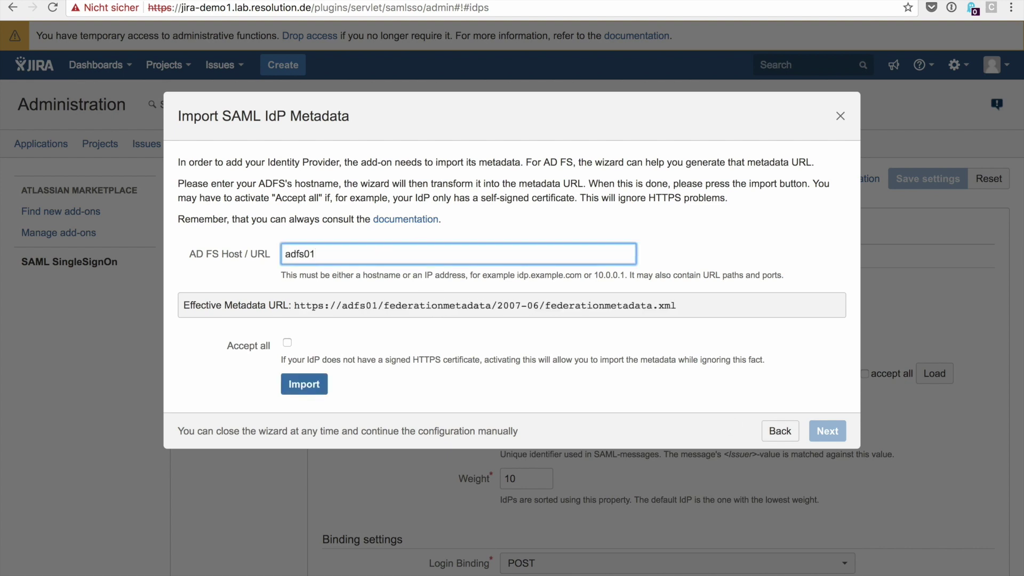
text(.lab.resolution)
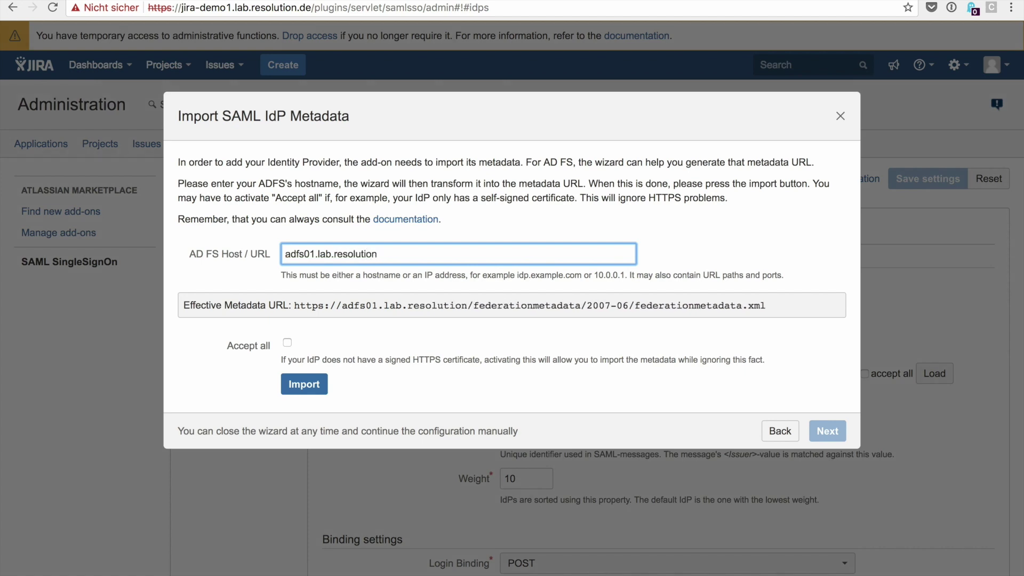
text(.de)
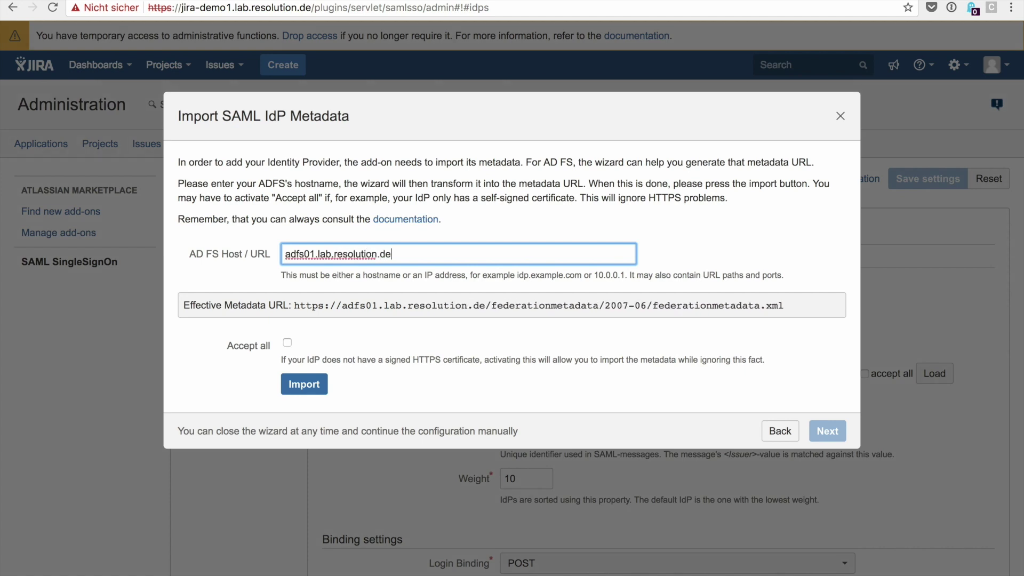
click(288, 346)
click(298, 386)
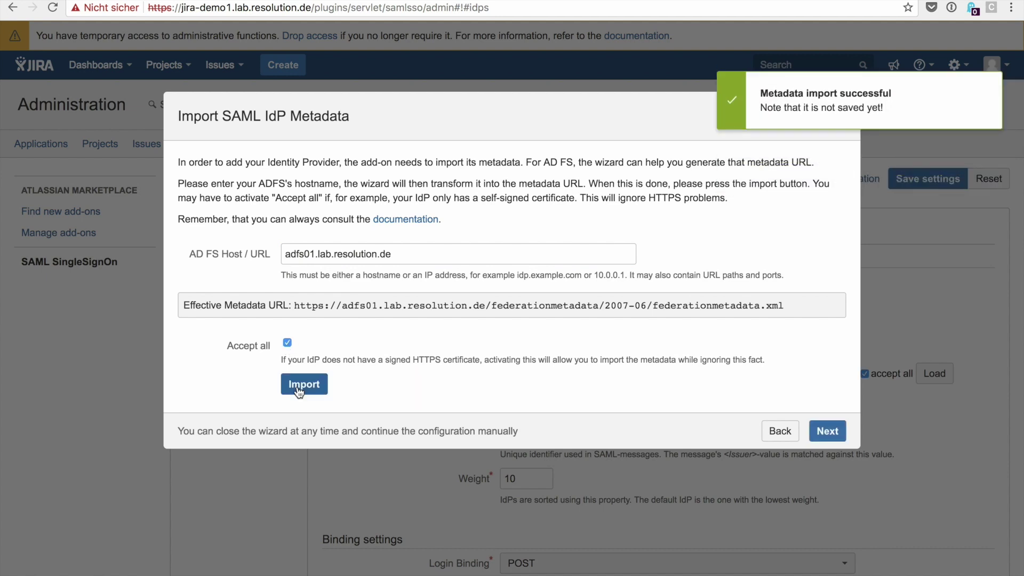
click(834, 435)
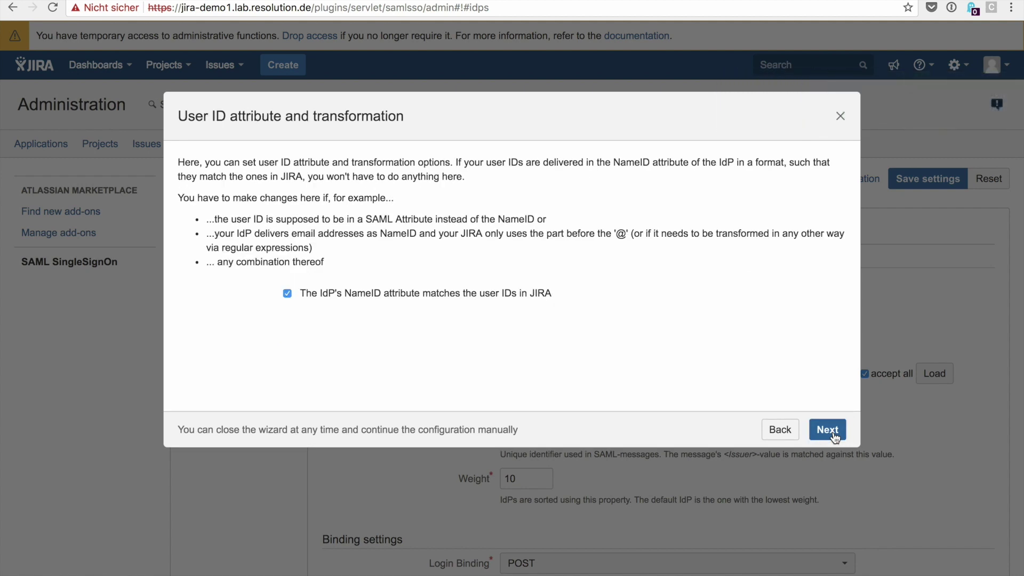
Step: Keep NameID as the user ID, save the user creation settings, and advance to the test step
click(835, 436)
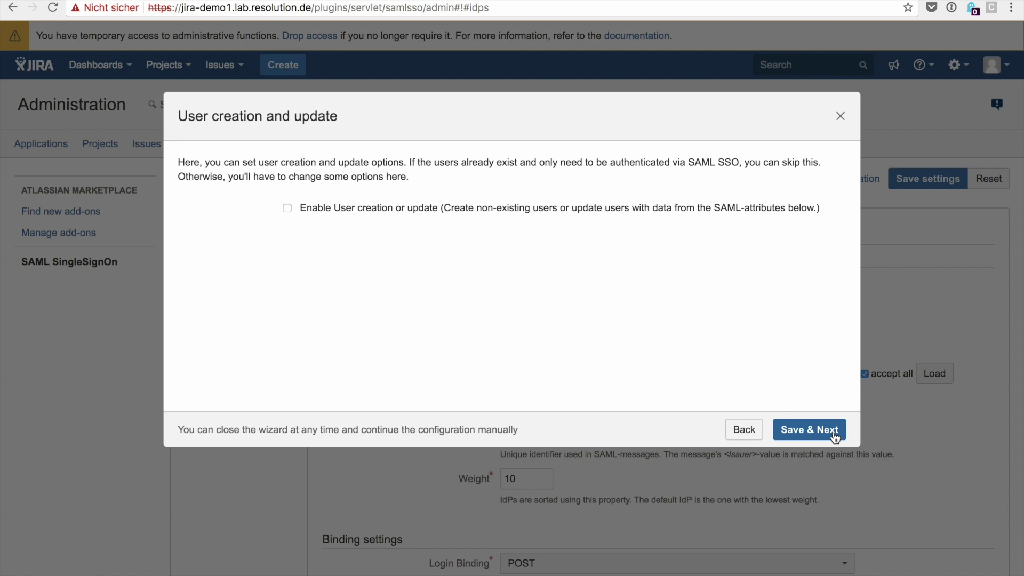
click(835, 436)
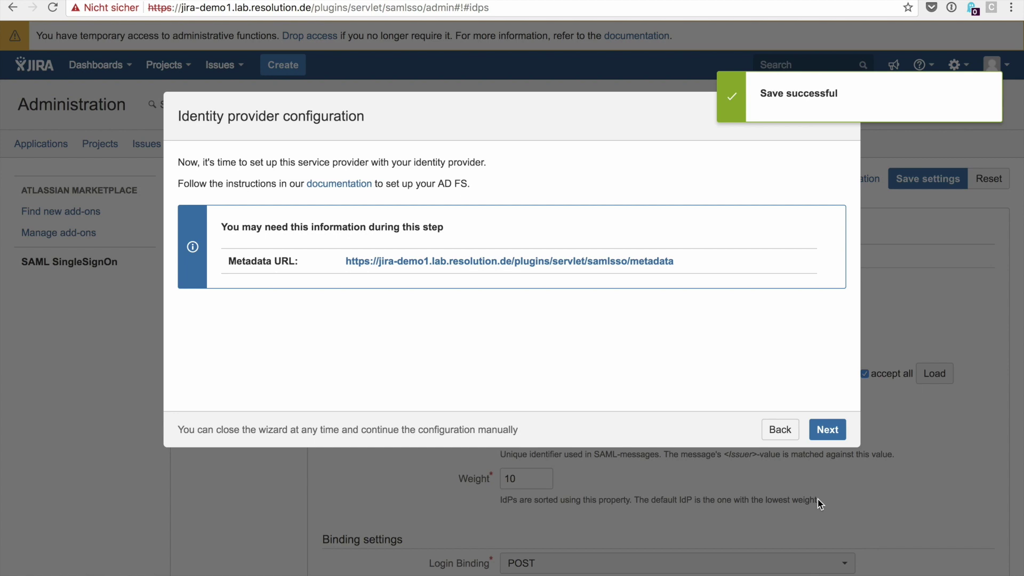
click(834, 437)
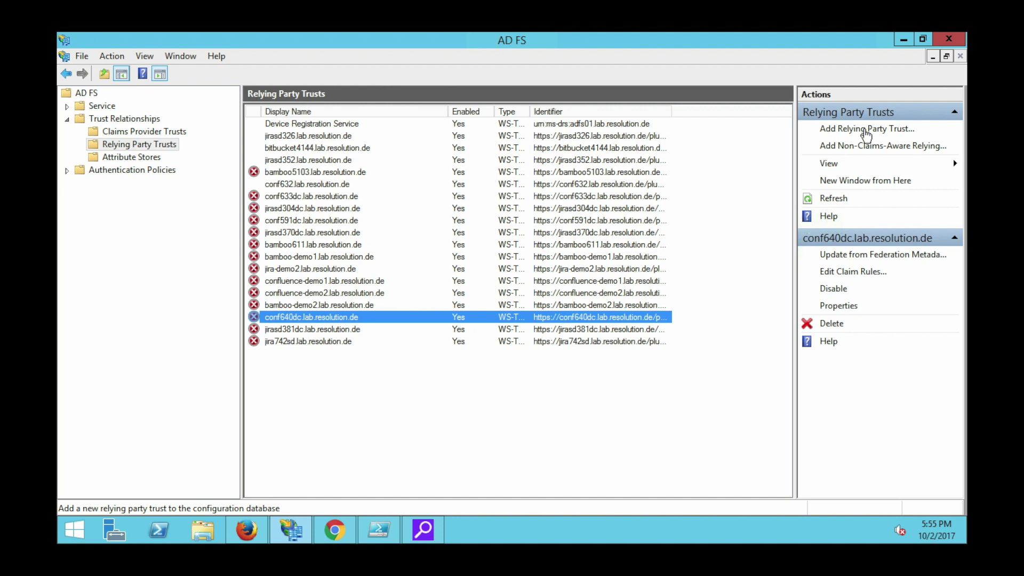
Step: Start a new AD FS relying party trust from the pasted JIRA metadata URL
click(866, 130)
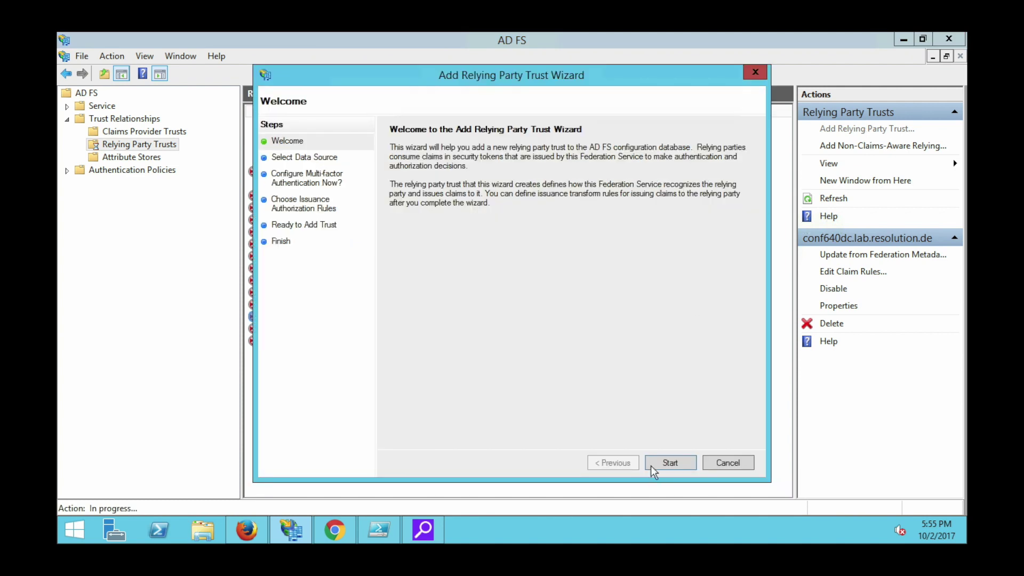
click(667, 465)
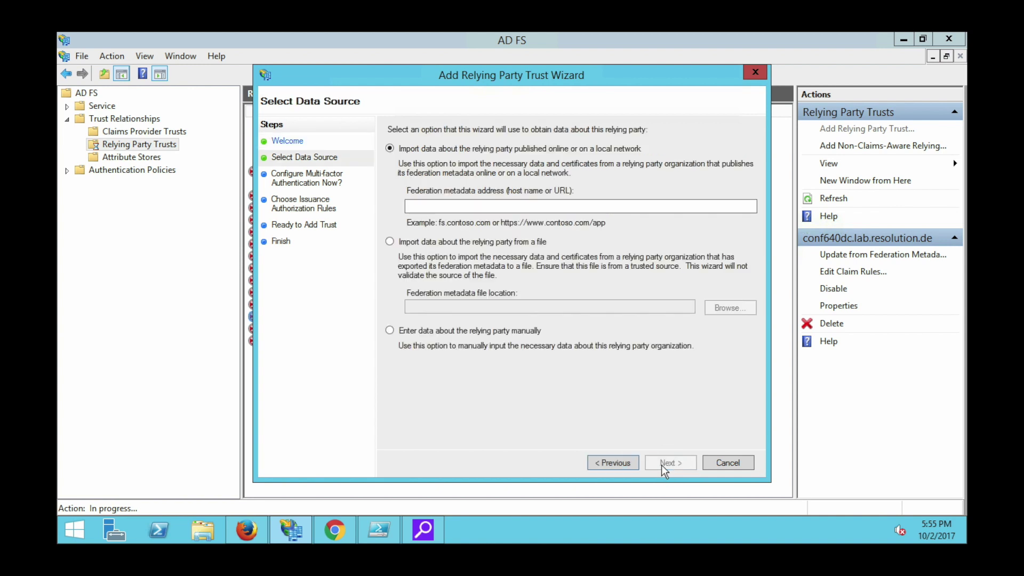
click(616, 208)
text(https://jira-demo1.lab.resolution.de/plugins/servlet/samlsso/metadata)
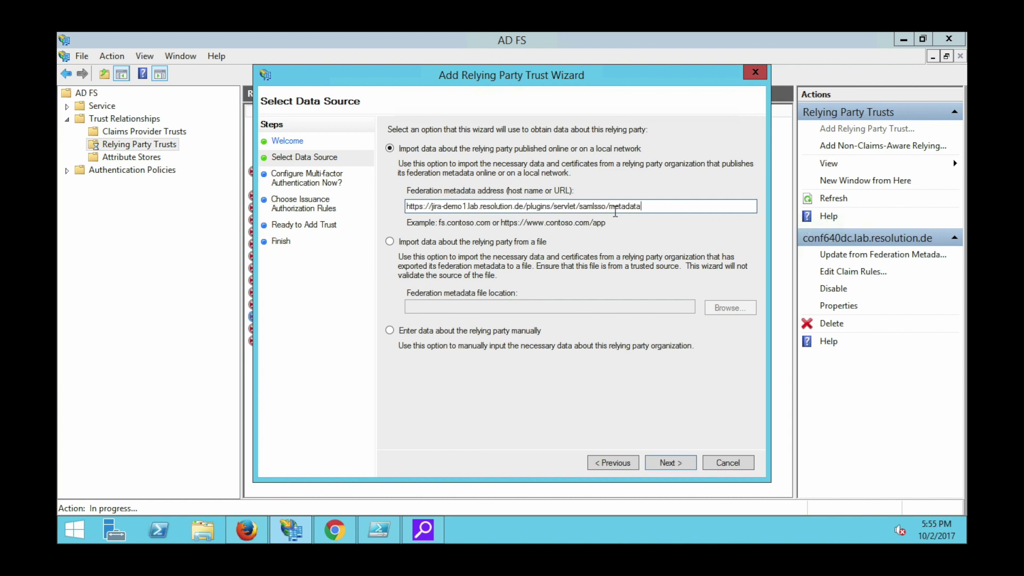
click(669, 463)
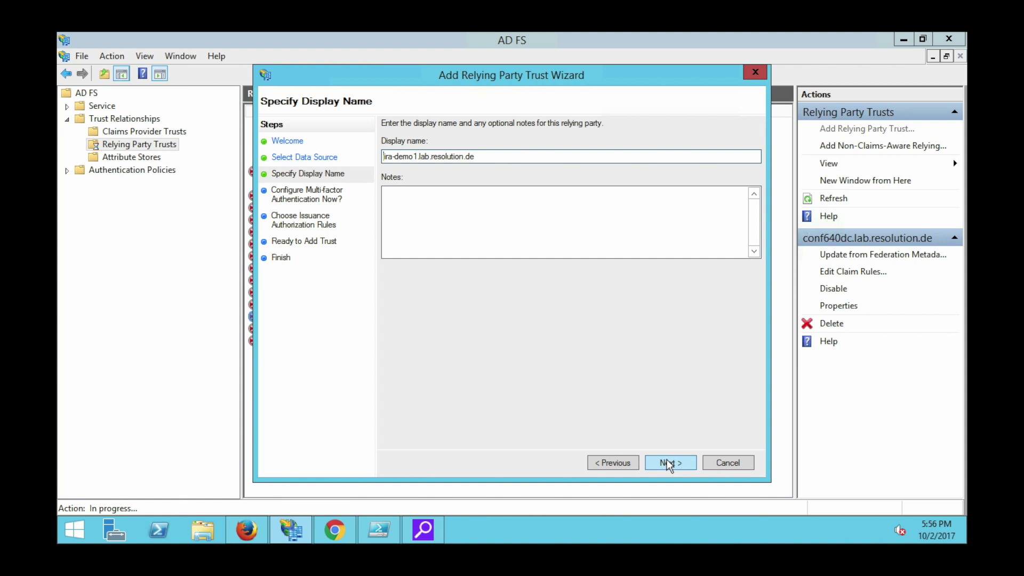
Step: Keep the suggested display name, skip multi-factor, permit all users, and add the trust
click(670, 466)
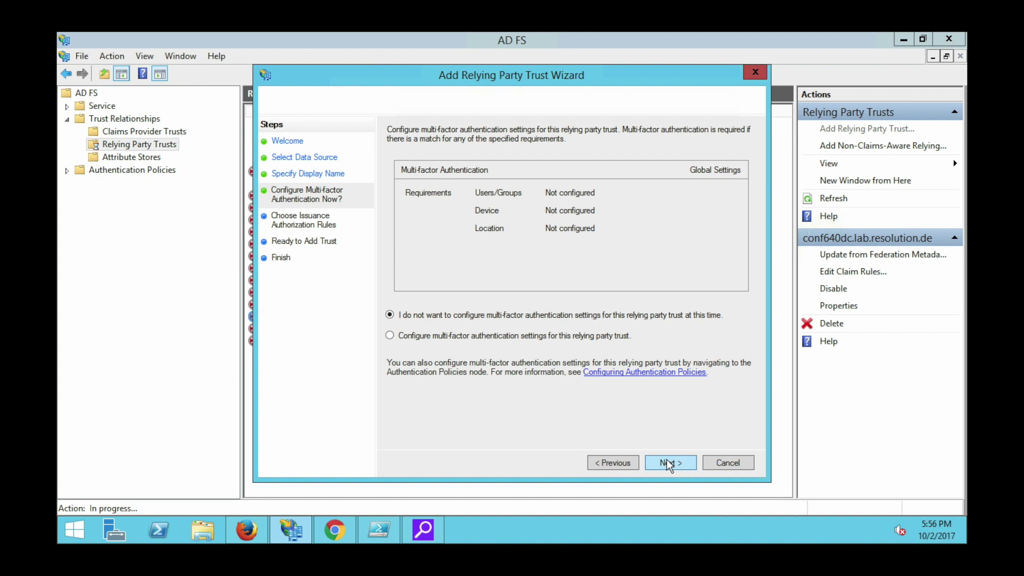
click(669, 463)
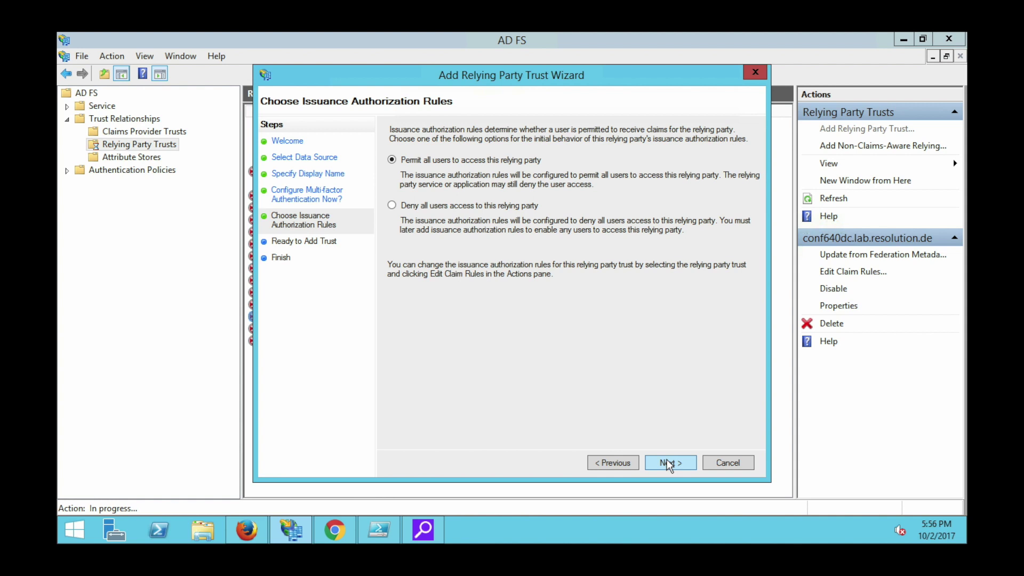
click(669, 463)
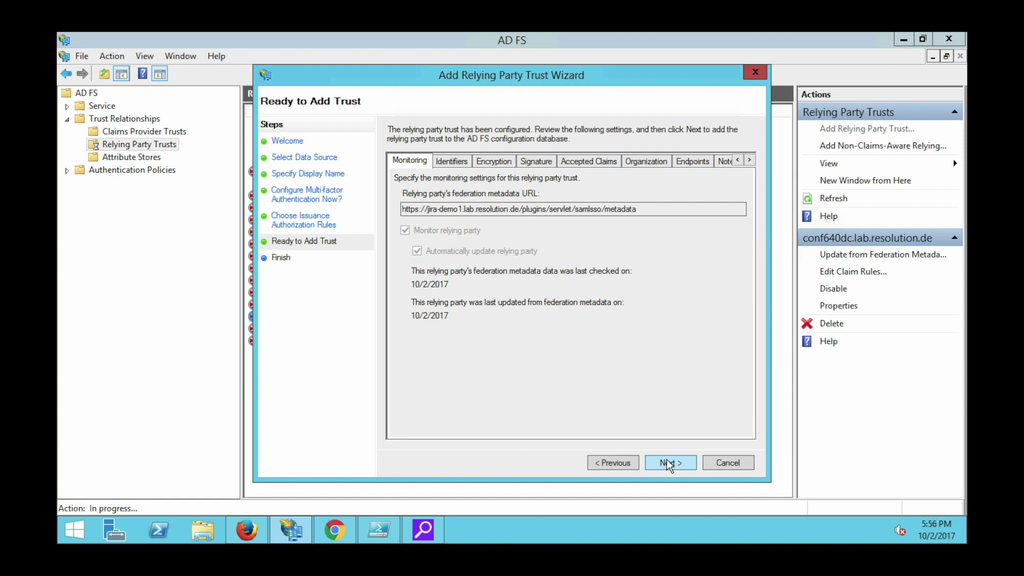
click(668, 463)
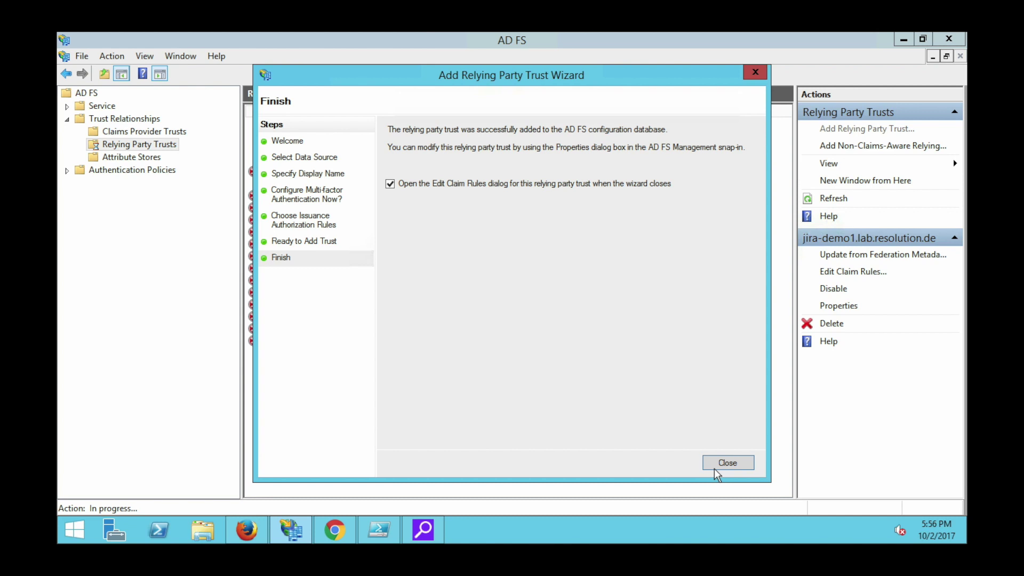
Step: Create a Send LDAP Attributes as Claims rule named 'Name' using the Active Directory attribute store
click(723, 468)
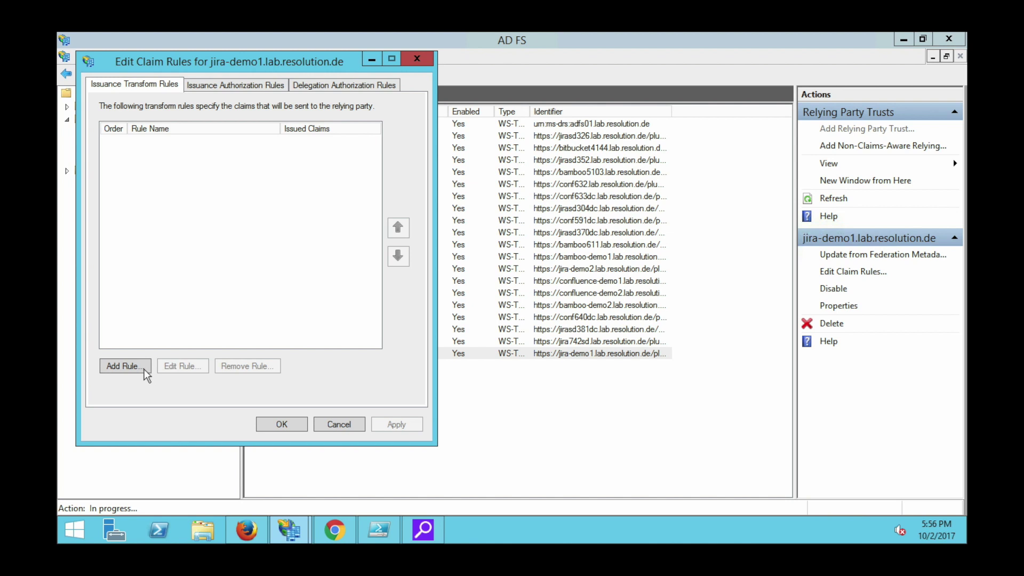
click(144, 368)
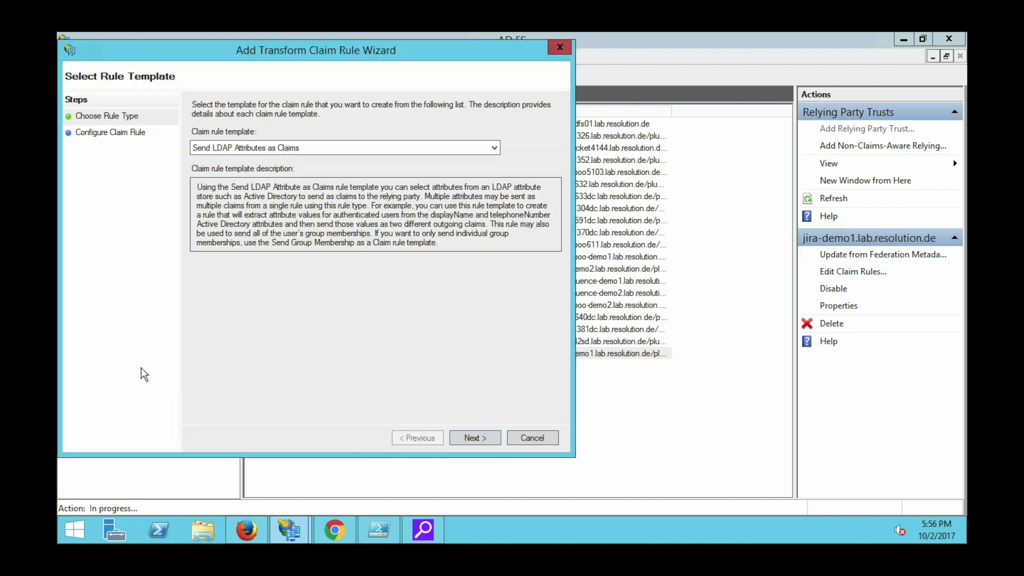
click(468, 438)
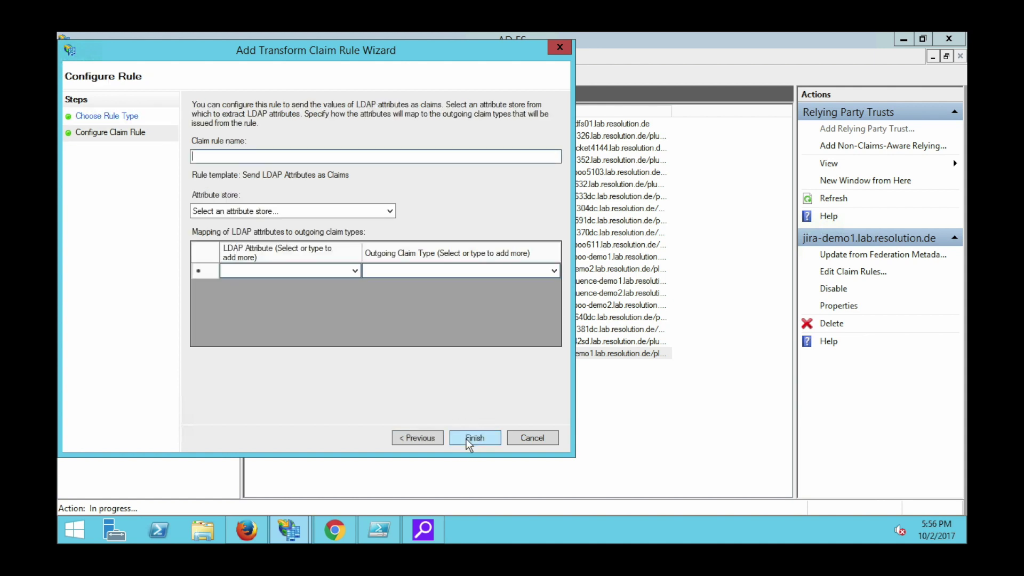
text(Name)
click(391, 213)
click(380, 233)
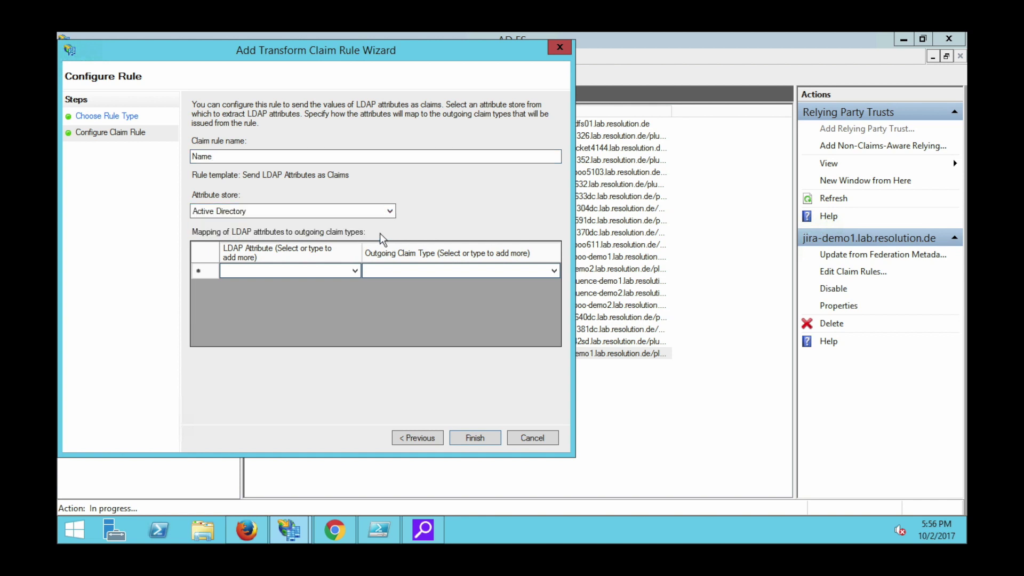
click(356, 272)
Step: Map SAM-Account-Name to the Name ID outgoing claim, finish the rule and apply it
click(355, 271)
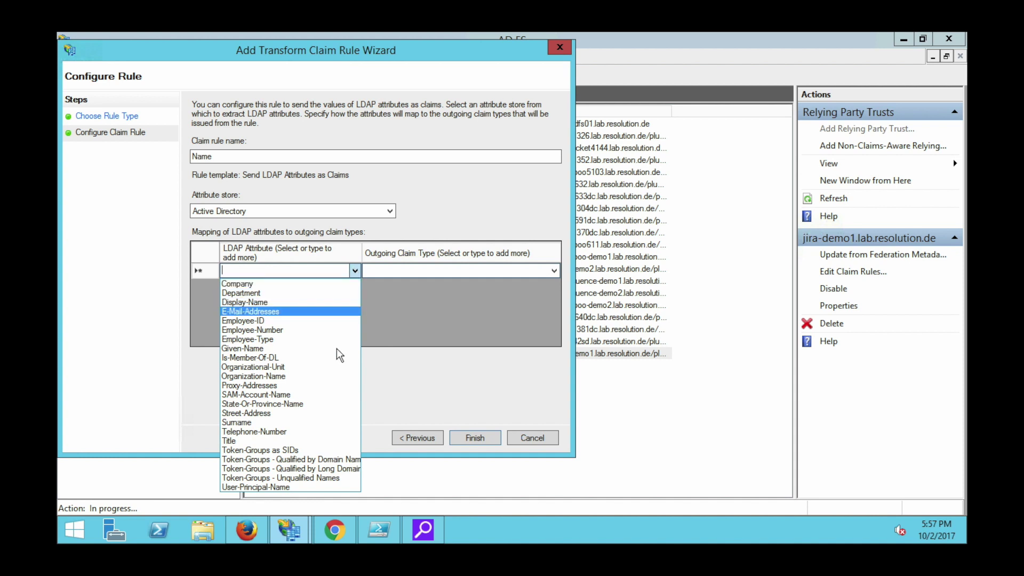
click(338, 394)
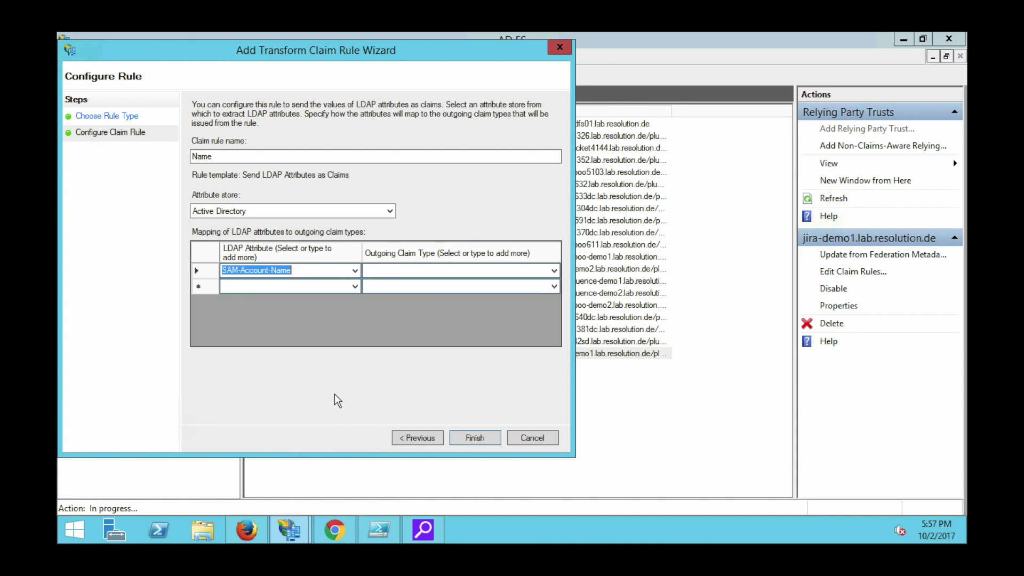
click(554, 272)
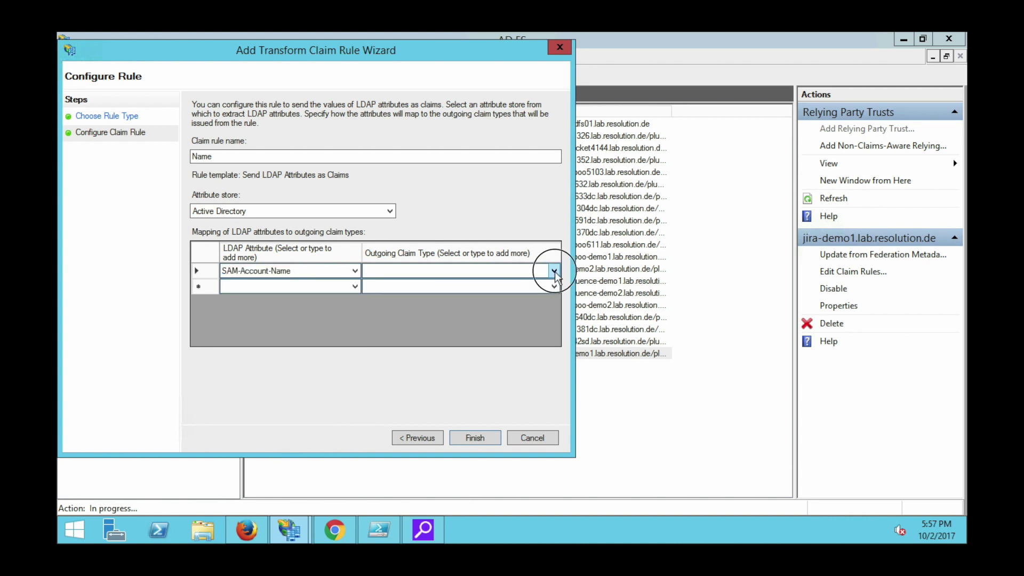
click(554, 272)
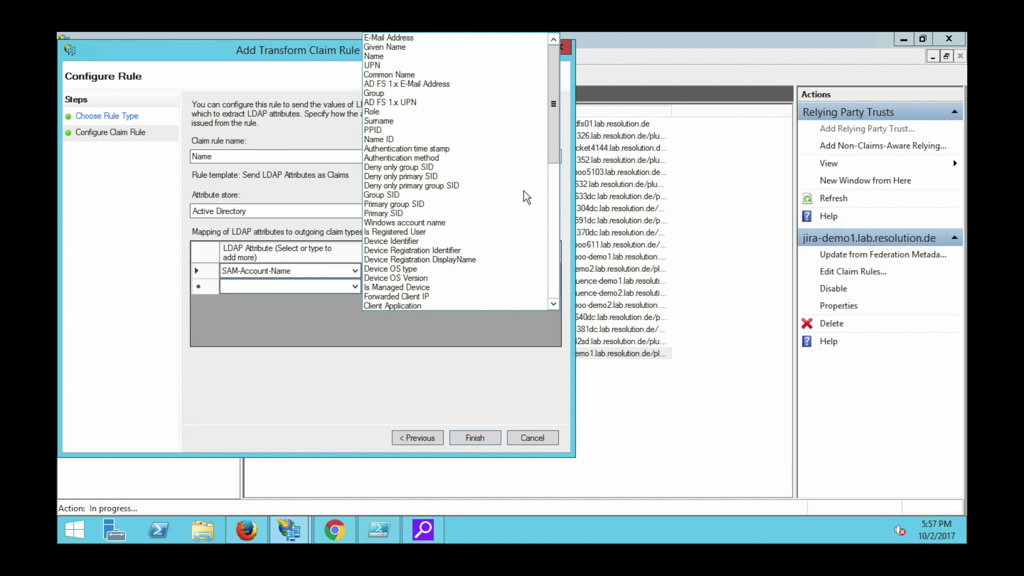
click(517, 141)
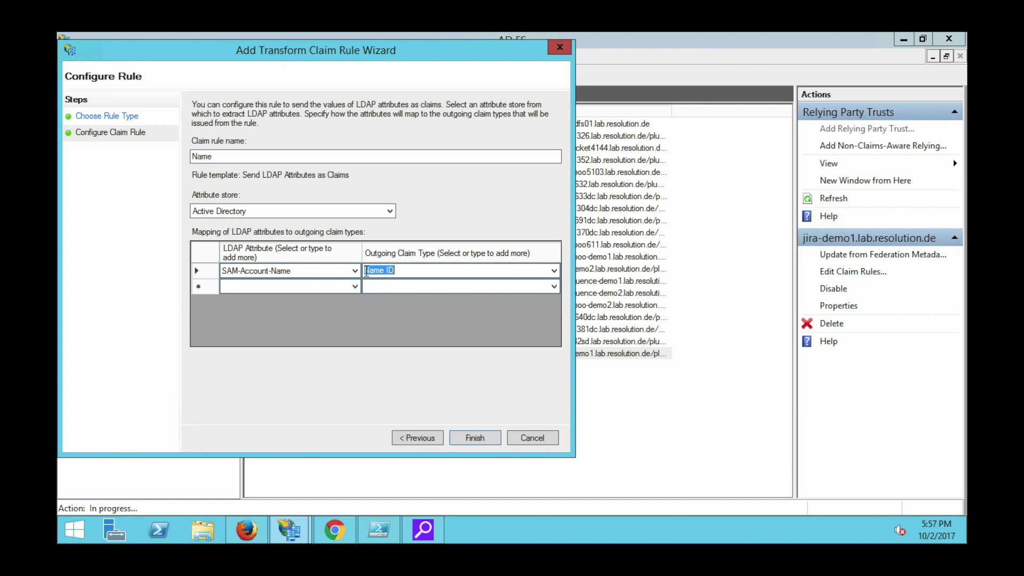
click(476, 437)
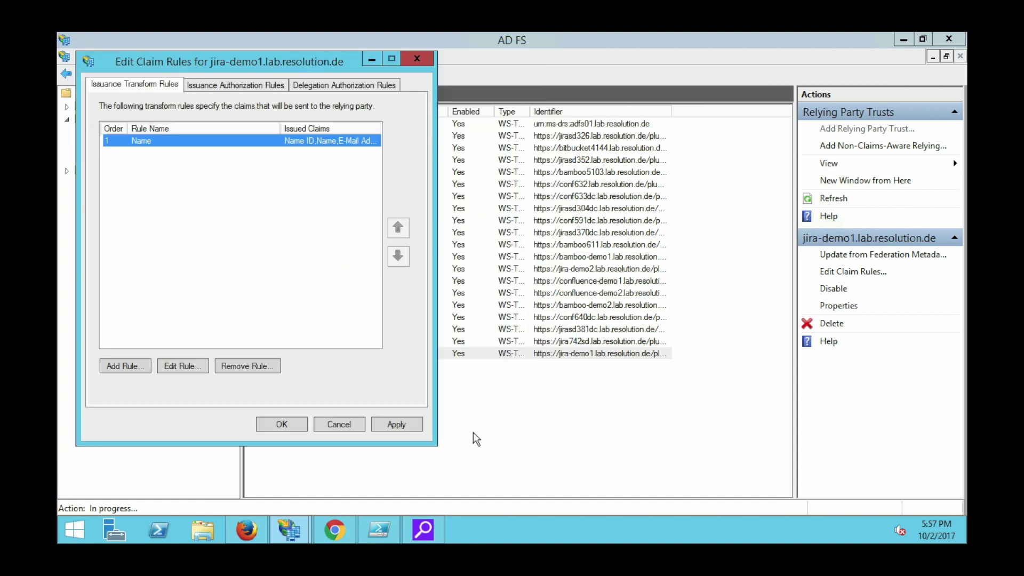
click(396, 424)
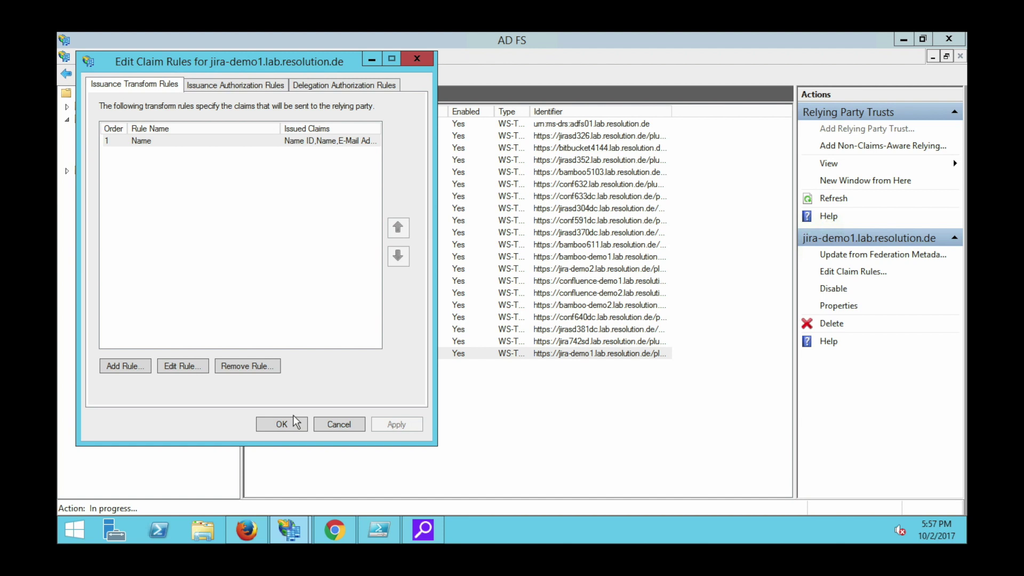
Step: Close Edit Claim Rules, then generate and select a tracked test login link in JIRA
click(295, 426)
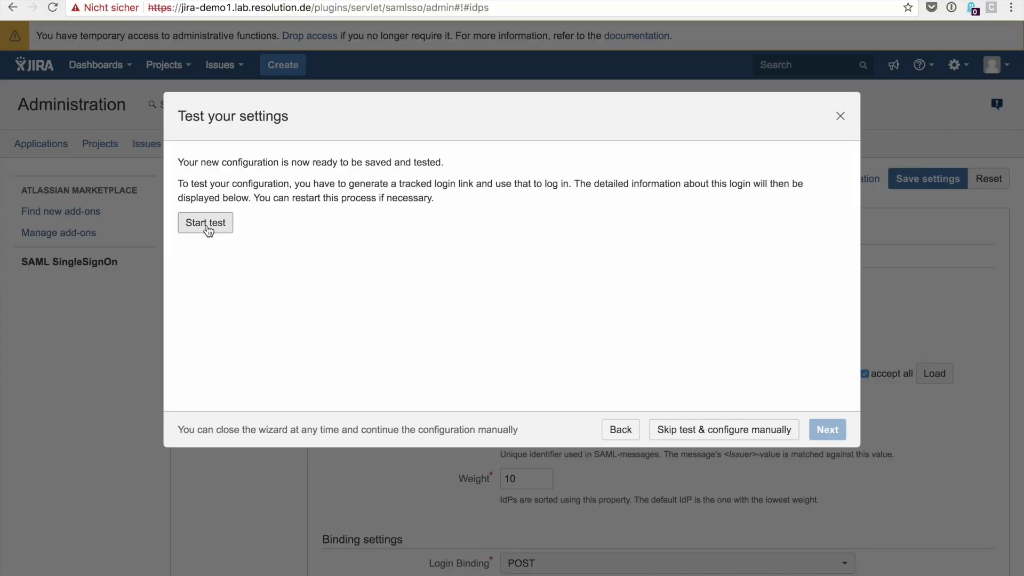
click(208, 229)
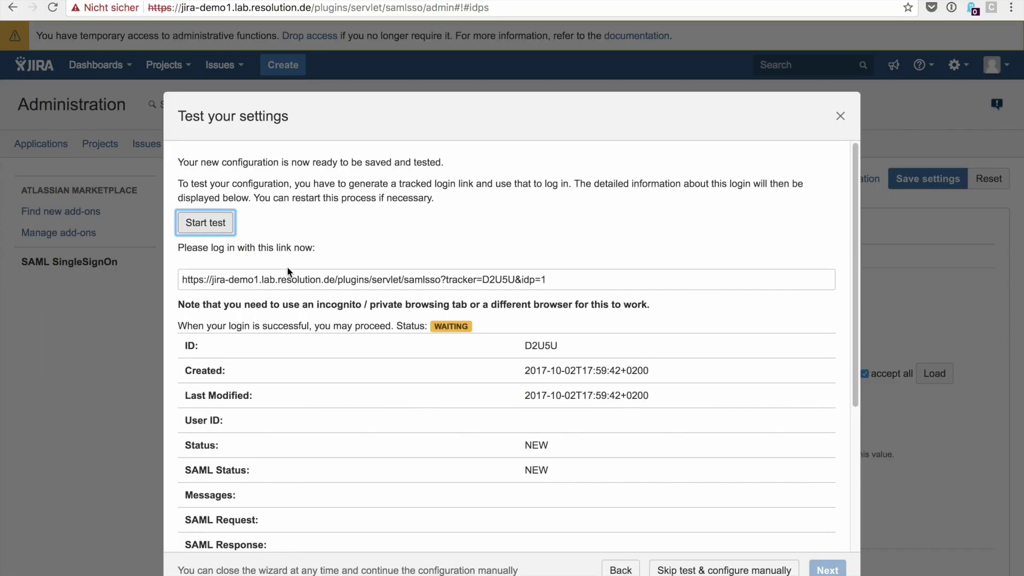
click(297, 277)
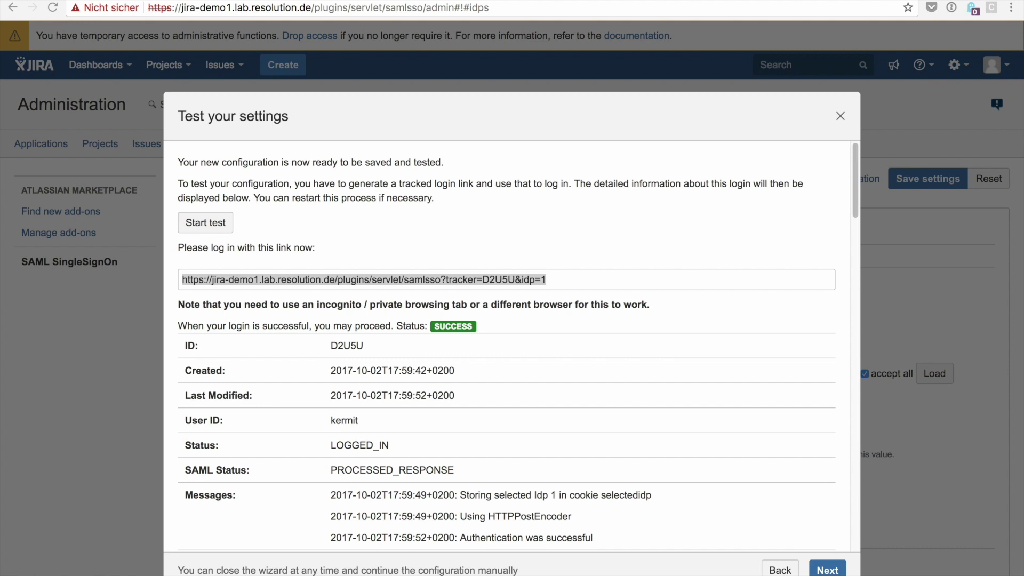
click(724, 232)
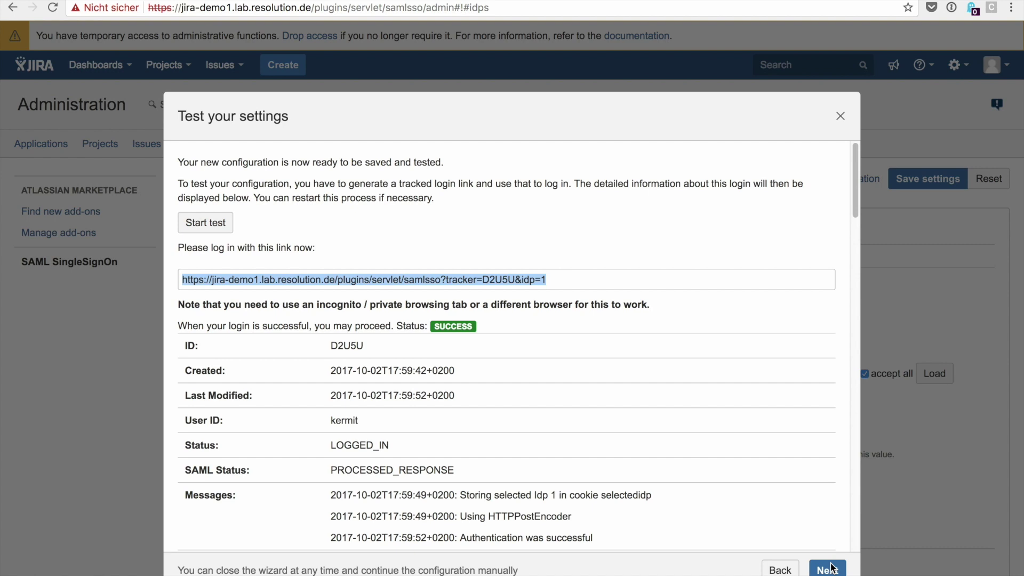
Step: Enable SSO Redirect and set the logged-out URL method to Redirect all users after logout
click(827, 569)
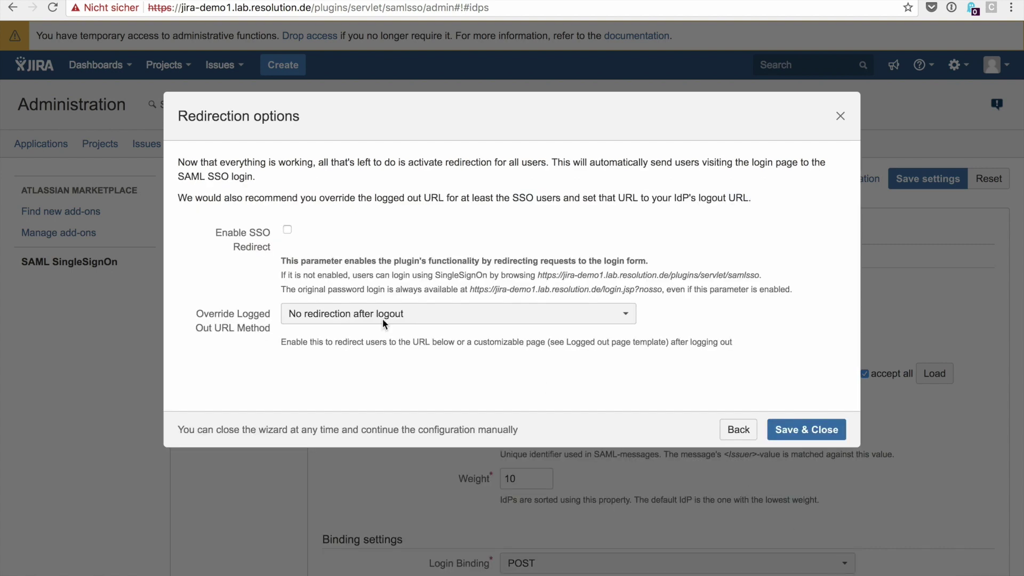
click(288, 231)
click(404, 320)
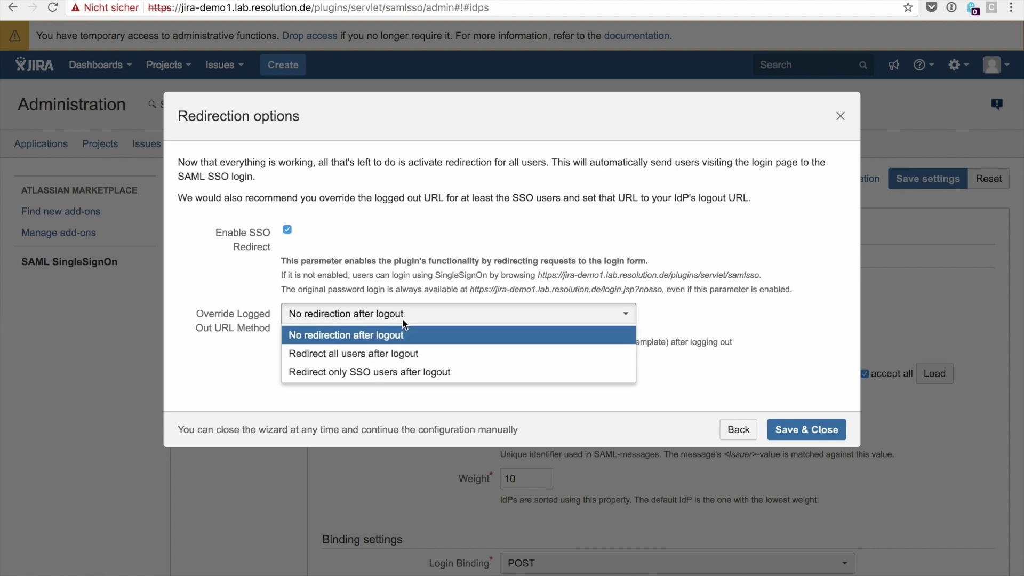
click(403, 354)
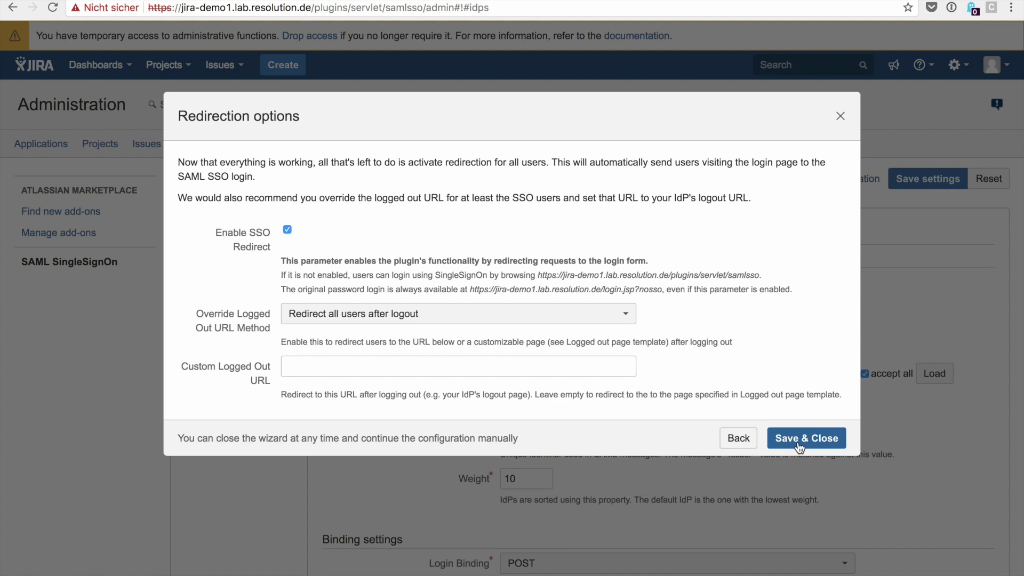
Step: Save the redirection settings and close the wizard with Save & Close
click(799, 445)
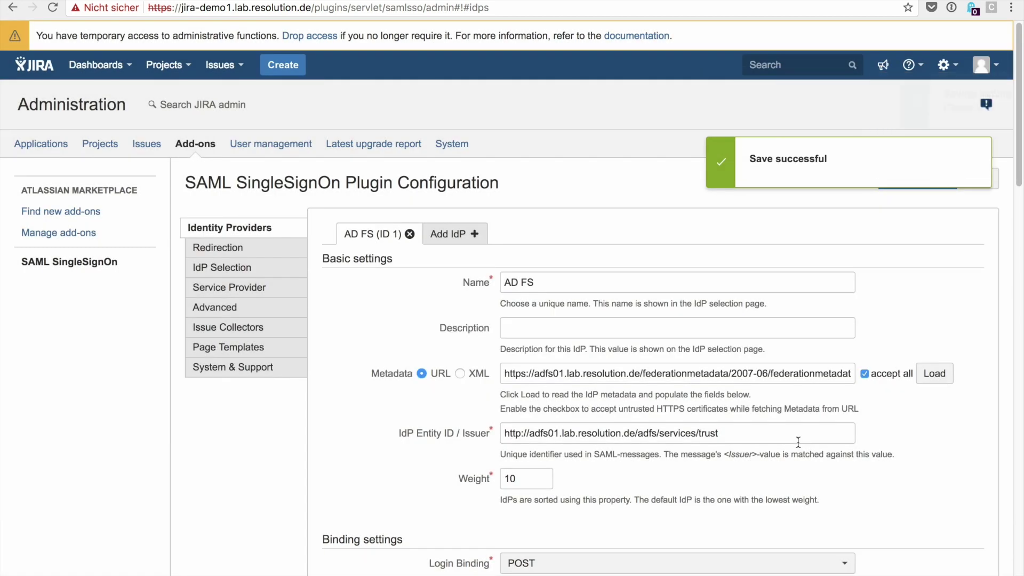